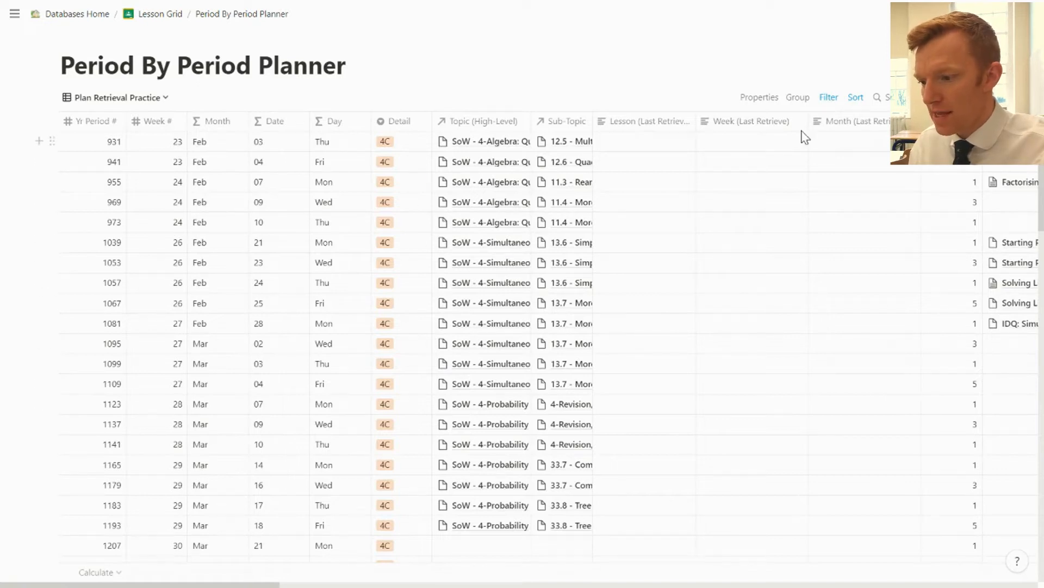
Check the planner view's sort order, the sub-topic linked to period 931 and the Sub-Topic column's options.
click(856, 100)
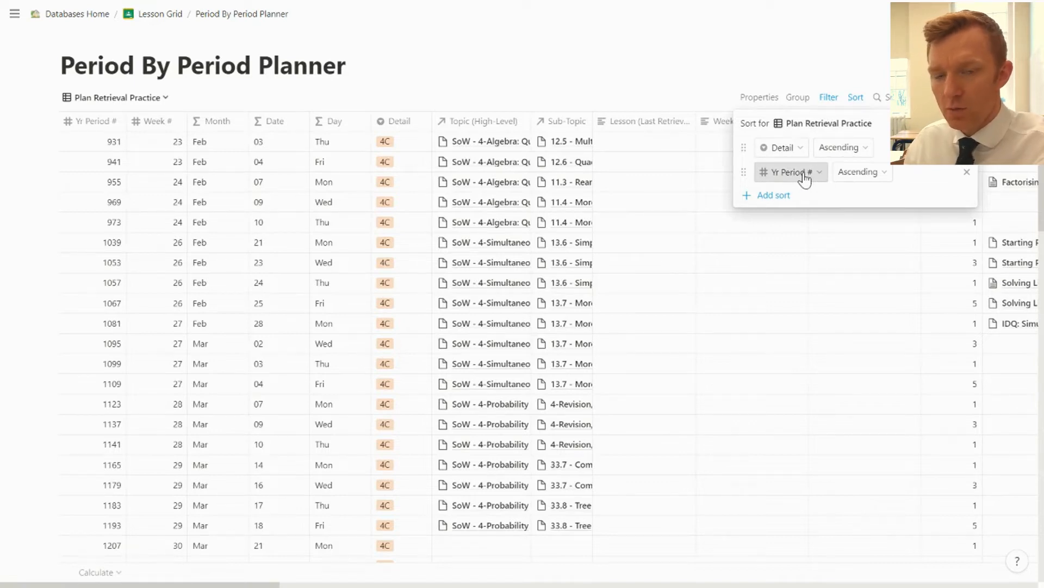
click(111, 165)
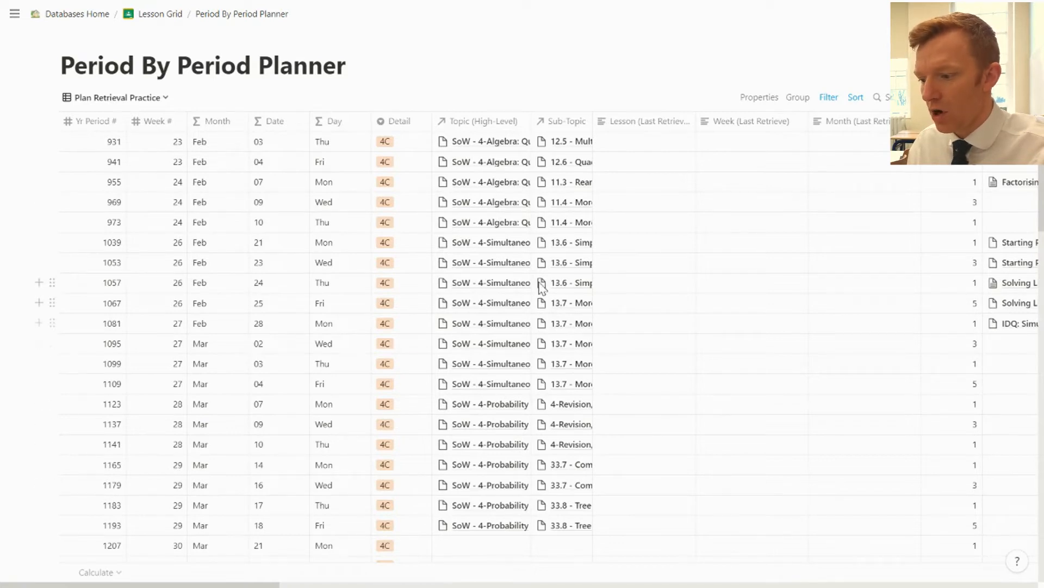
click(560, 142)
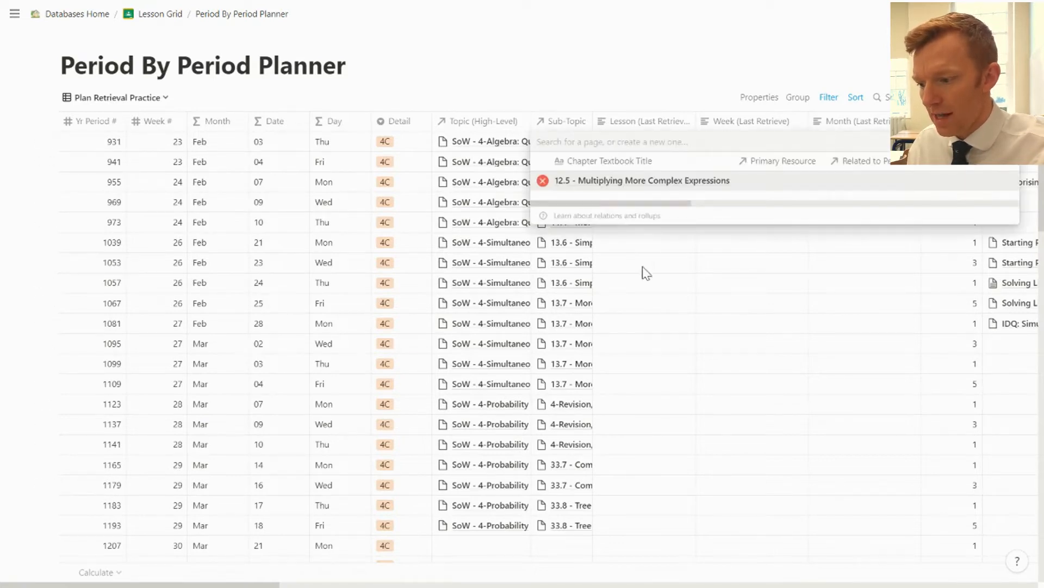
key(Escape)
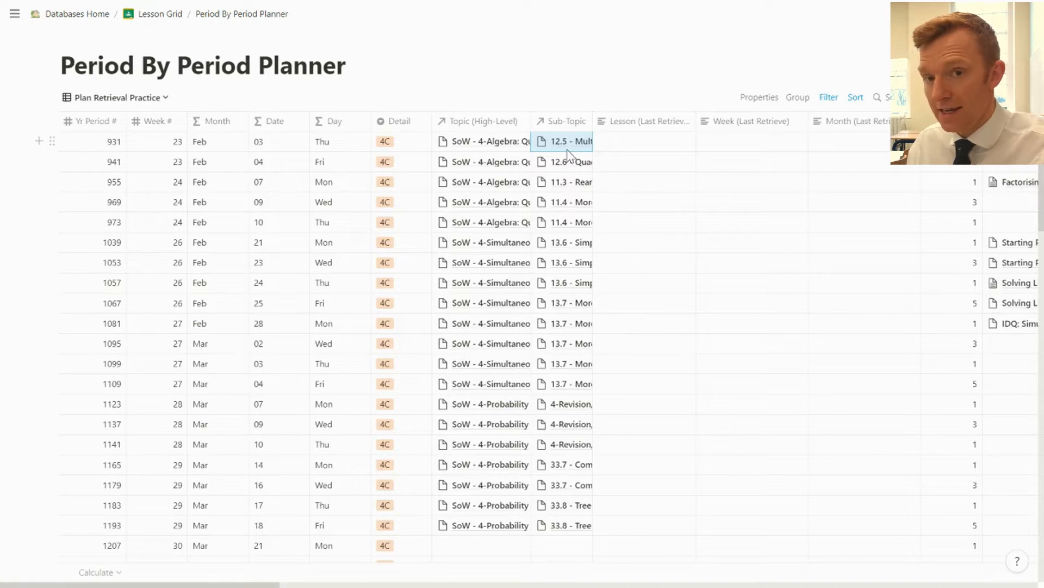
click(560, 120)
click(674, 207)
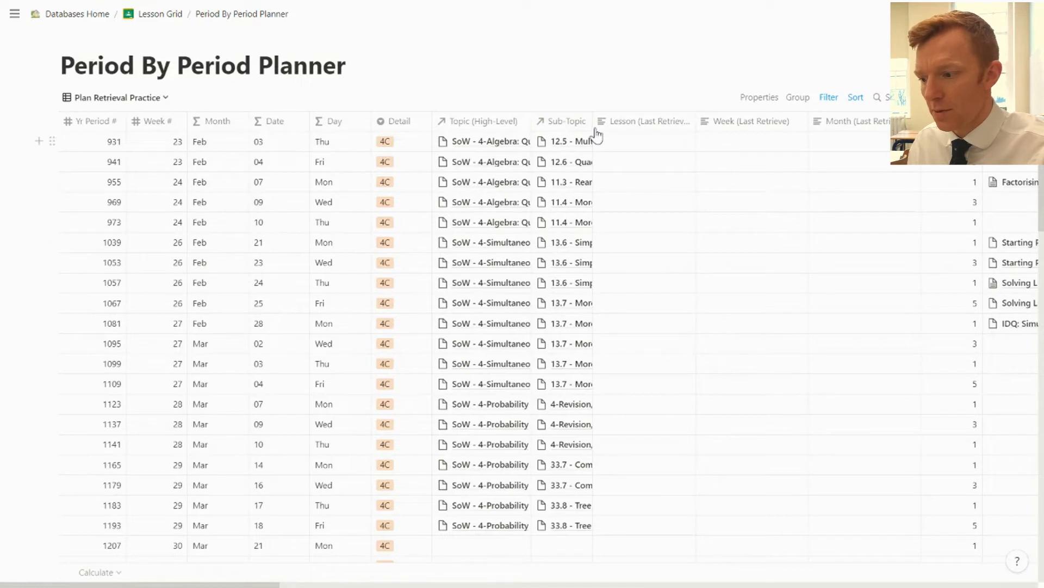
drag(660, 126, 582, 141)
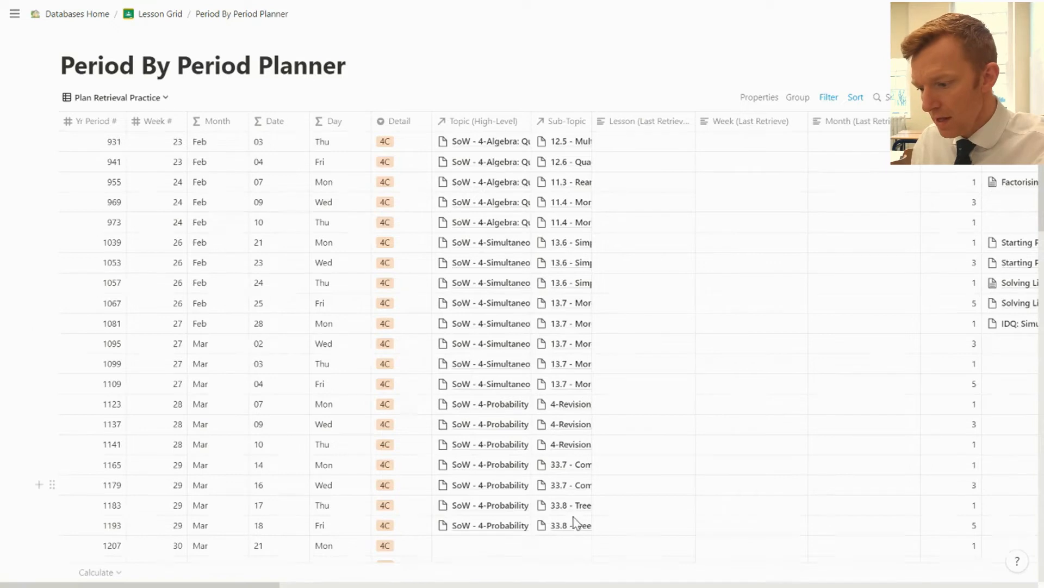
drag(572, 526, 565, 147)
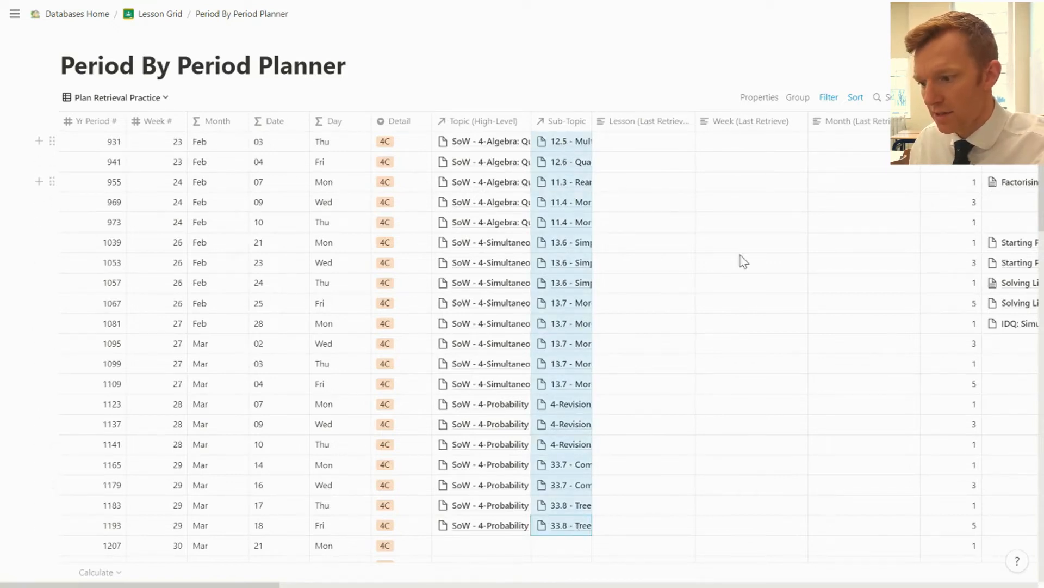
click(688, 246)
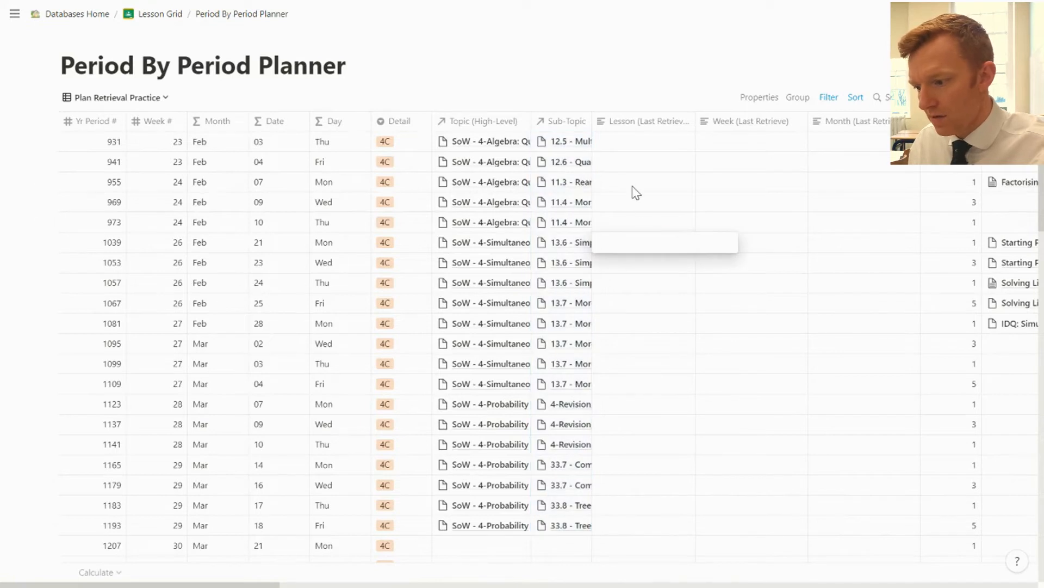
key(Escape)
Copy the Sub-Topic entries for periods 941 to 1193 into the Lesson (Last Retrieve) column, starting at period 955.
drag(568, 169, 580, 530)
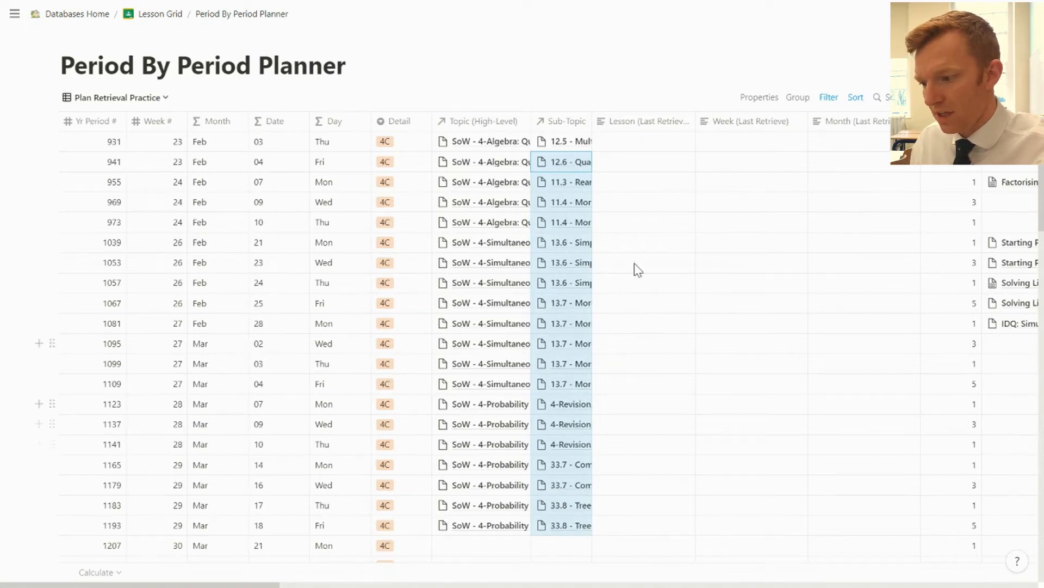
key(Right)
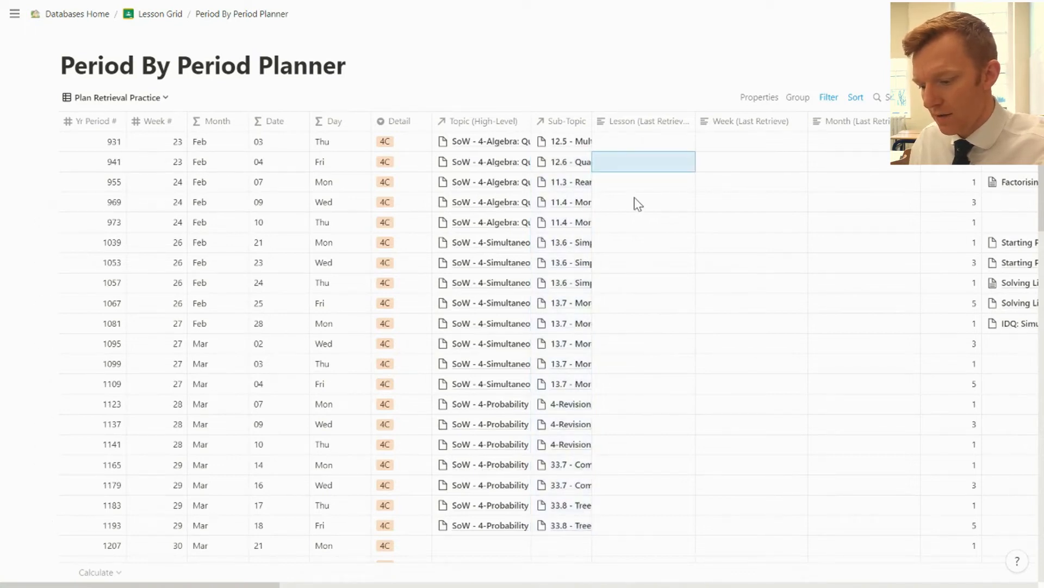
key(Left)
key(shift+Down)
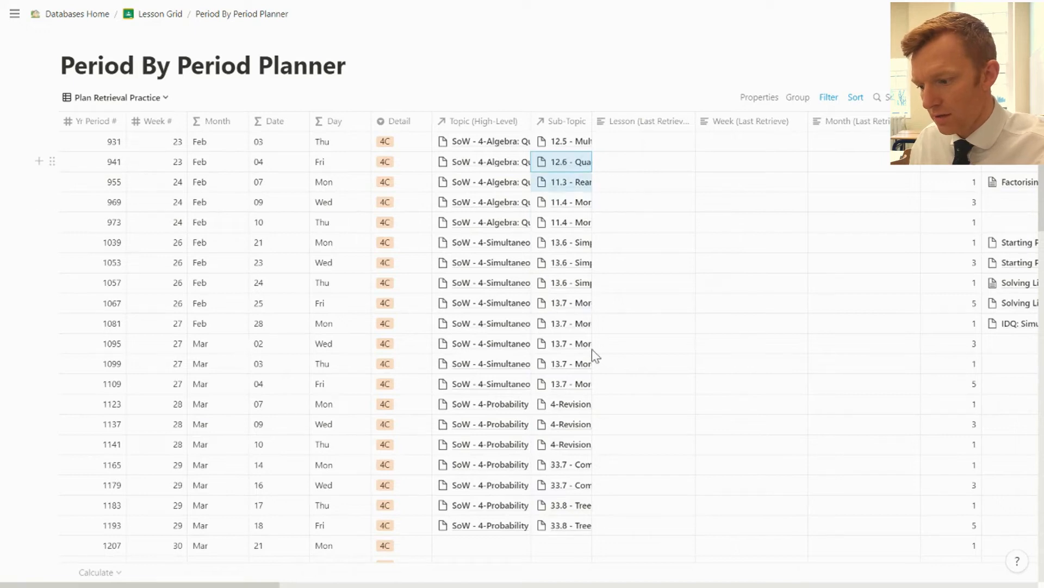
shift+click(577, 525)
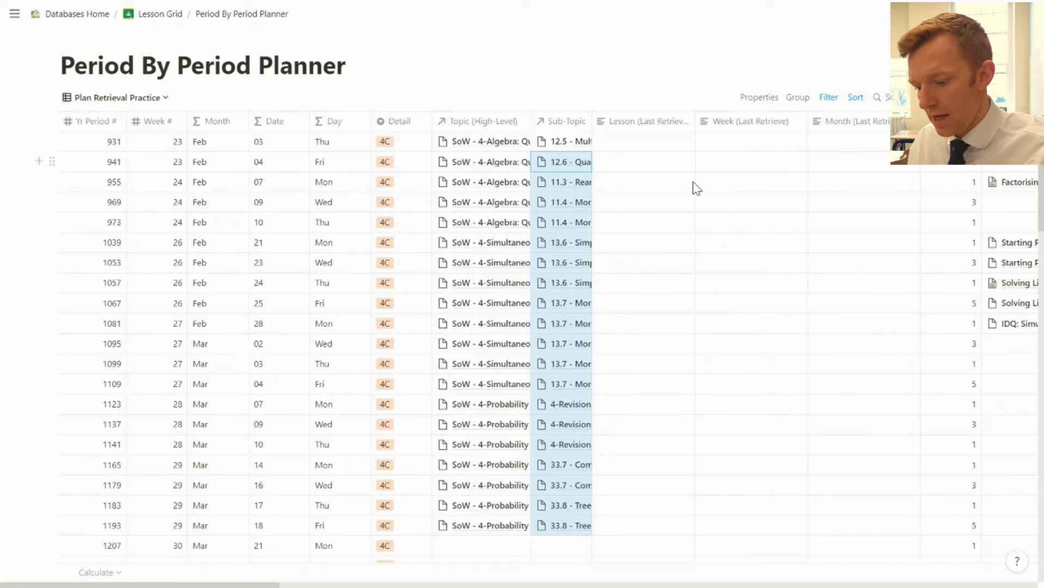
key(Right)
key(Up)
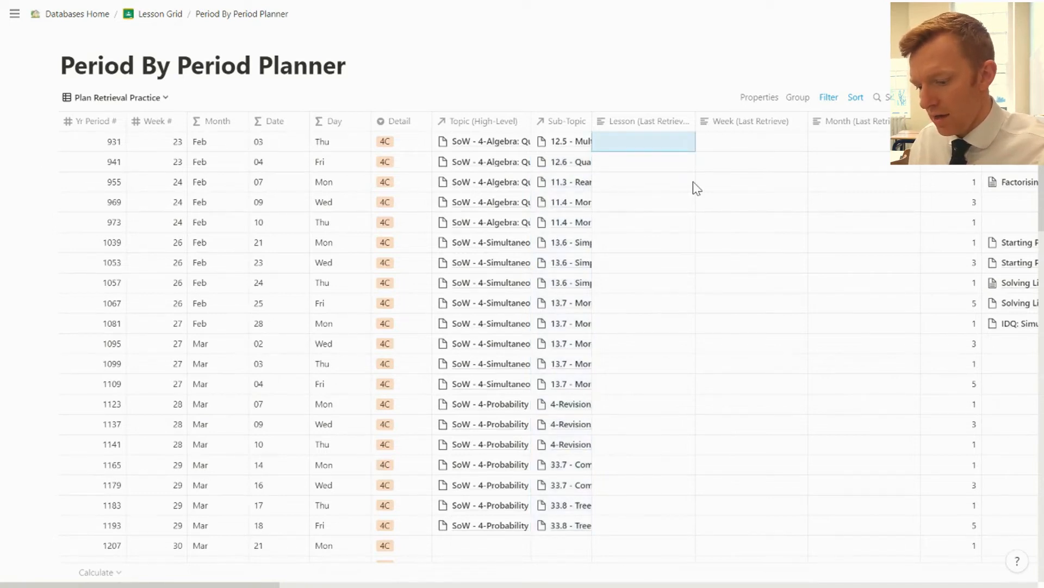
key(Down)
key(Down)
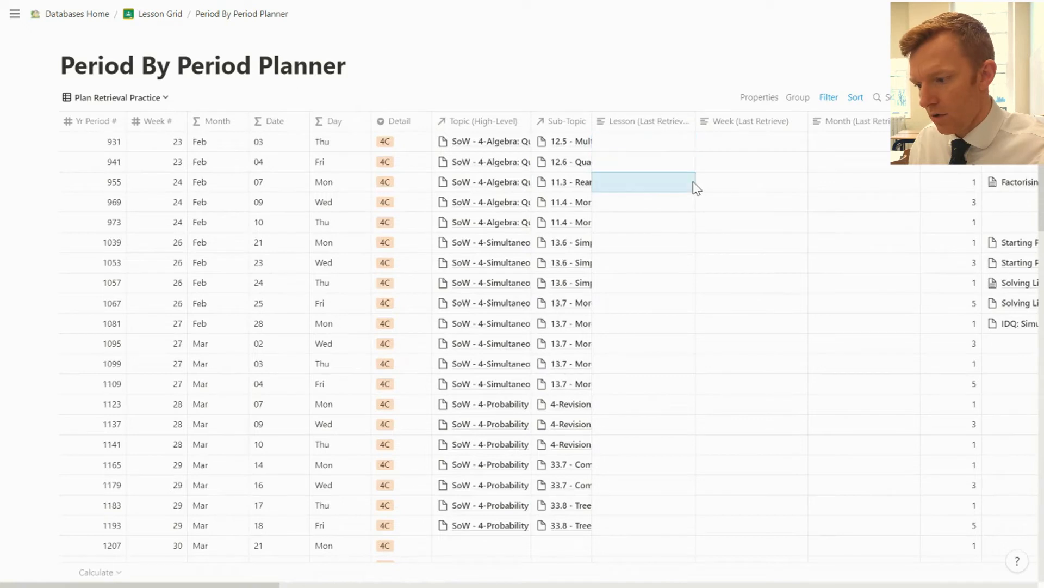
key(ctrl+v)
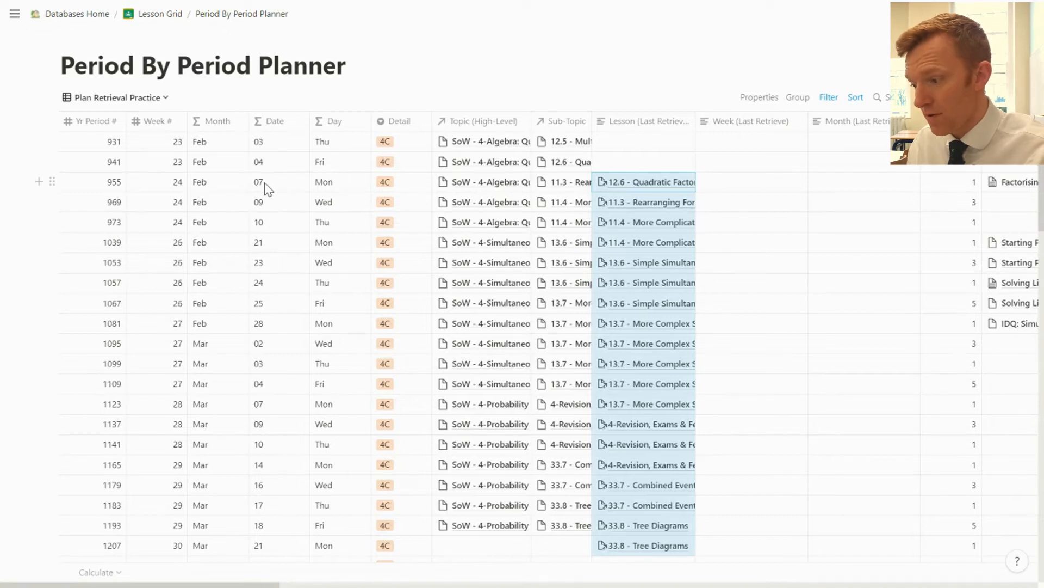
Copy the Lesson (Last Retrieve) entries for periods 955 to 1207 into the Week (Last Retrieve) column, starting at period 1039.
drag(263, 187, 224, 191)
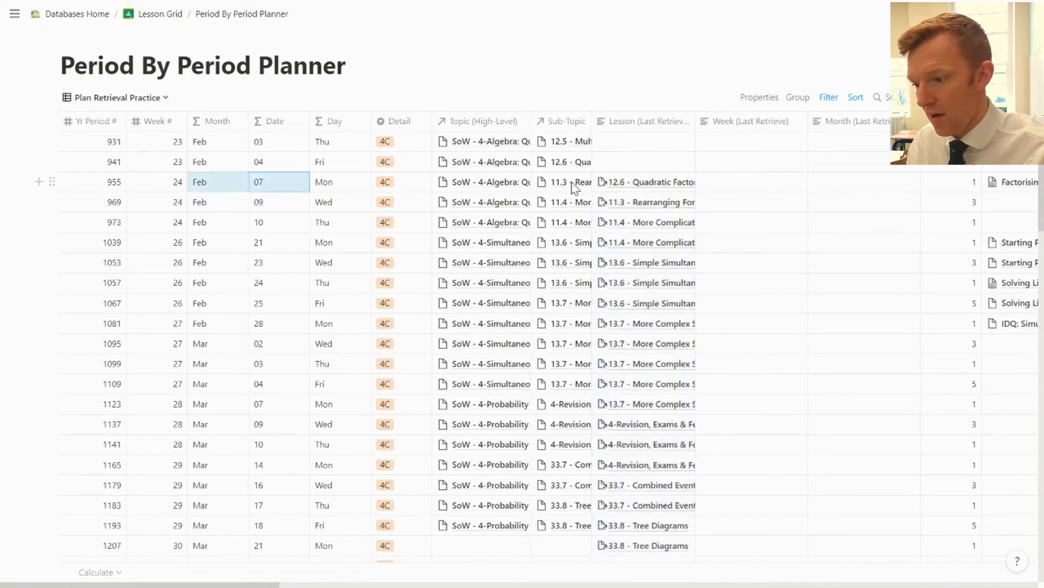
mouse_move(593, 121)
mouse_down()
mouse_move(746, 116)
mouse_move(598, 126)
mouse_up()
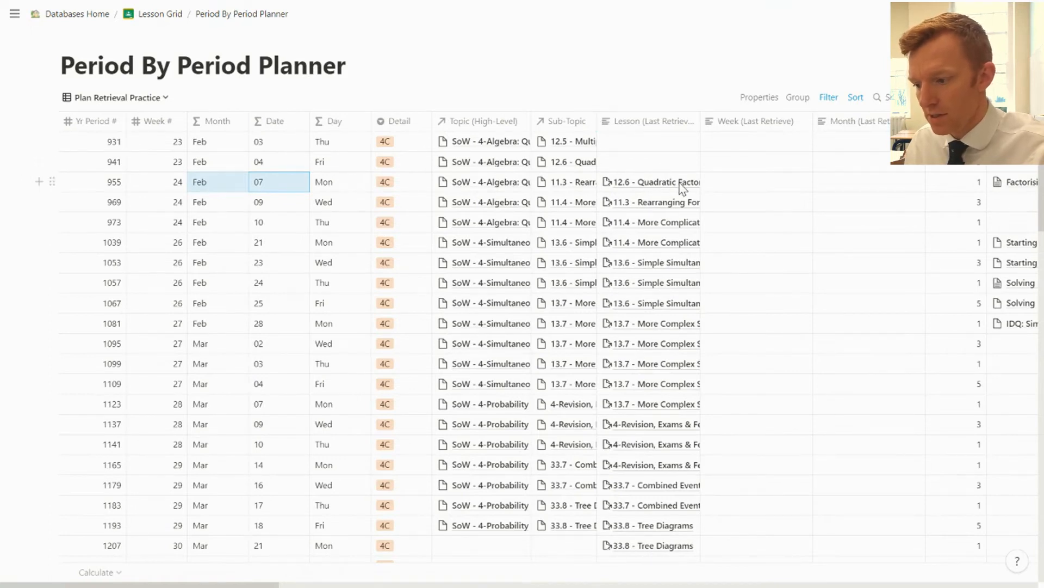
drag(665, 185, 660, 530)
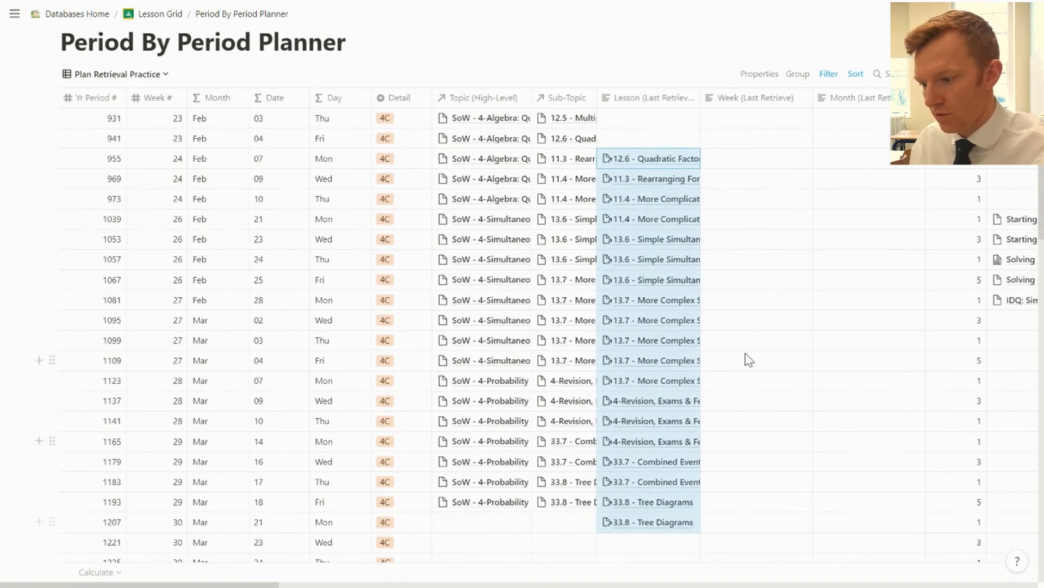
scroll(746, 353, up, 1)
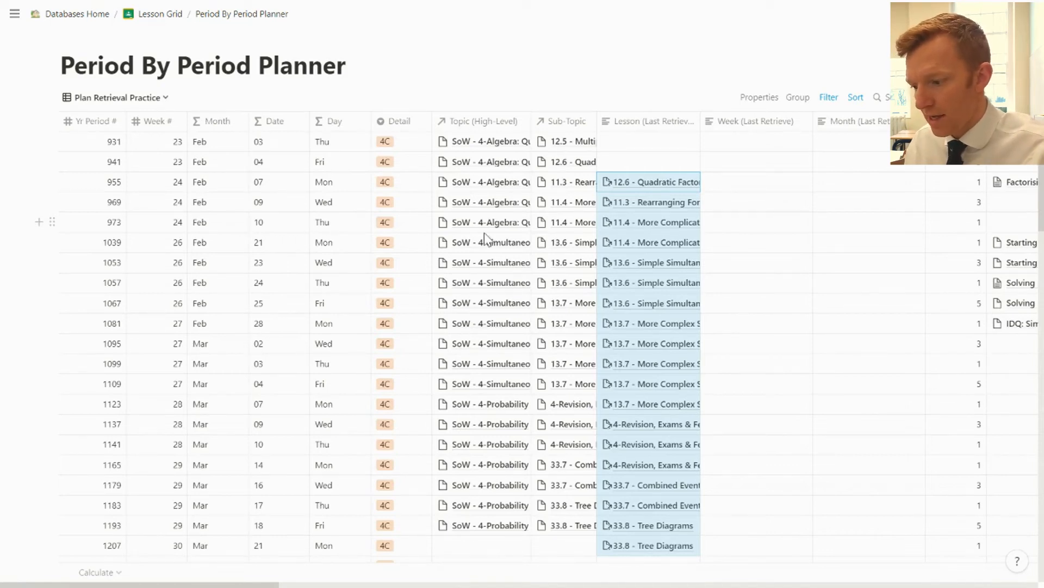
click(739, 244)
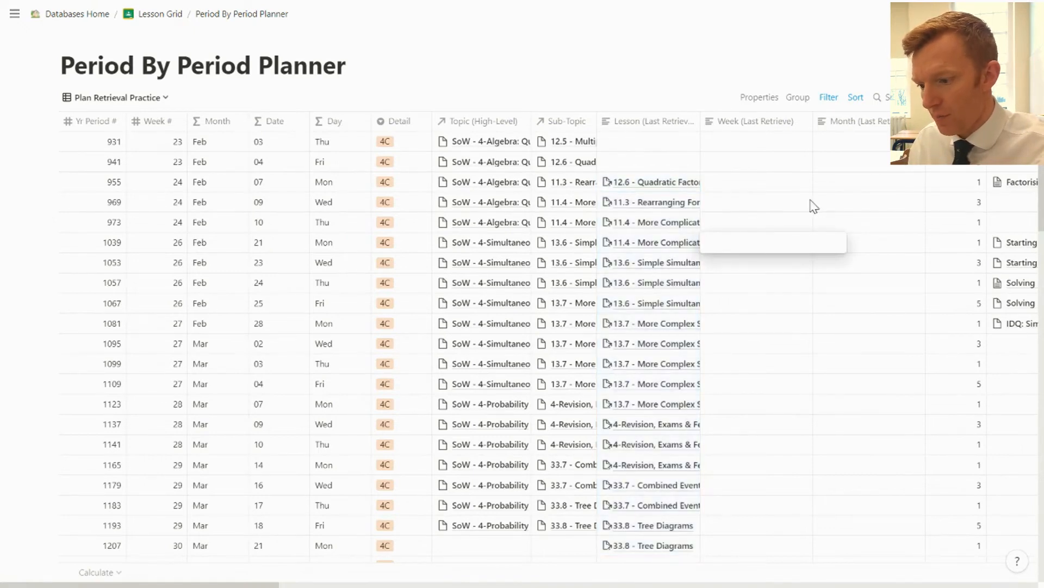
click(810, 202)
click(741, 240)
key(Escape)
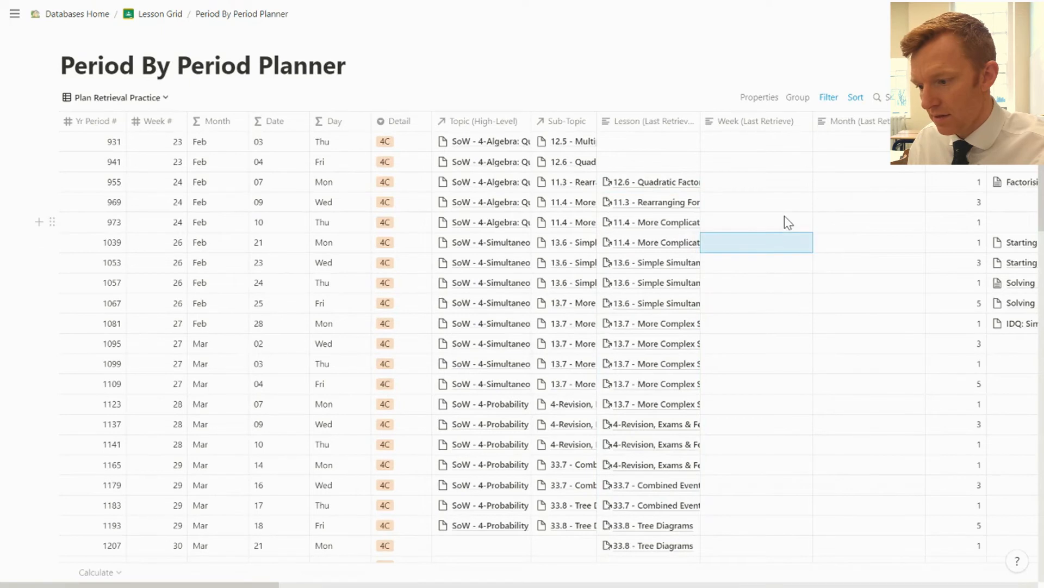
key(ctrl+v)
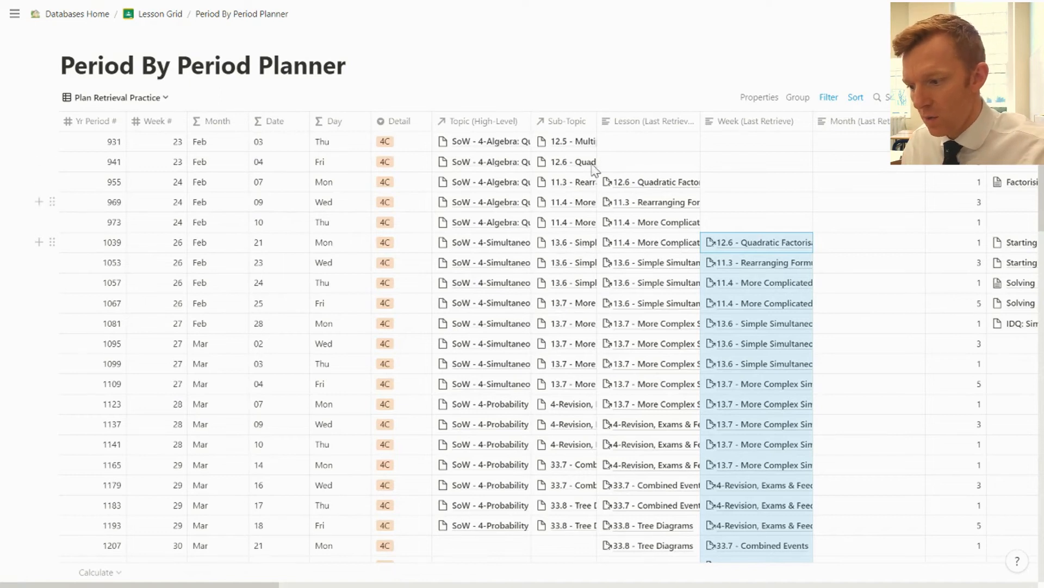
Paste the same copied lesson entries into the Month (Last Retrieve) column, starting at period 1123, and check the filled rows.
drag(596, 121, 574, 105)
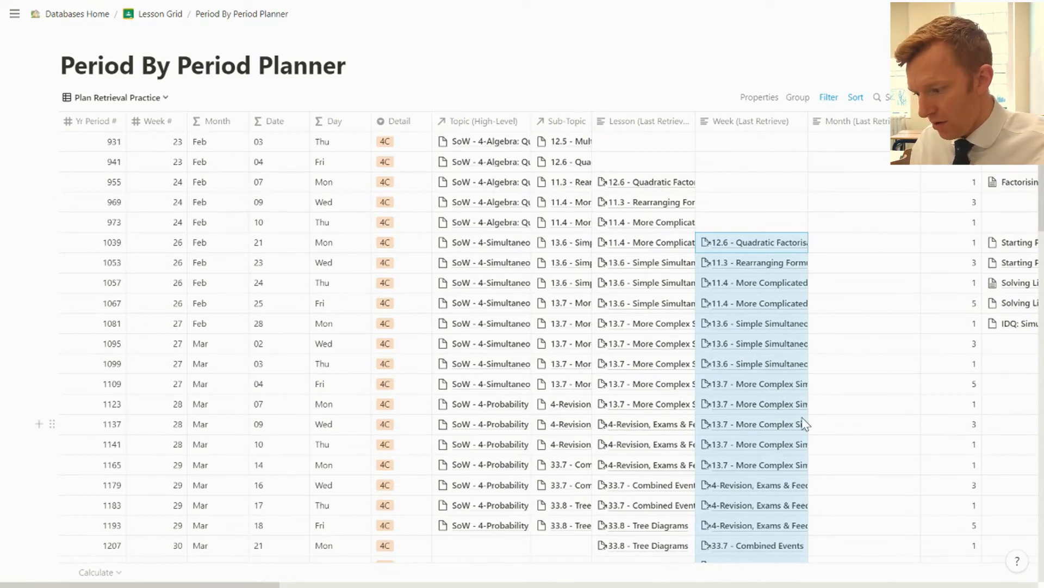
click(857, 409)
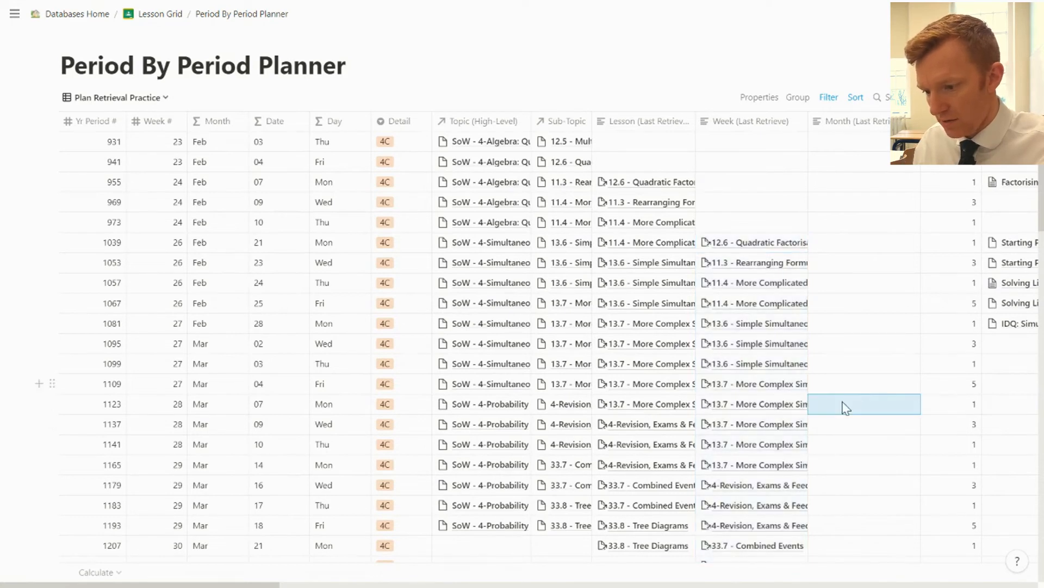
key(ctrl+v)
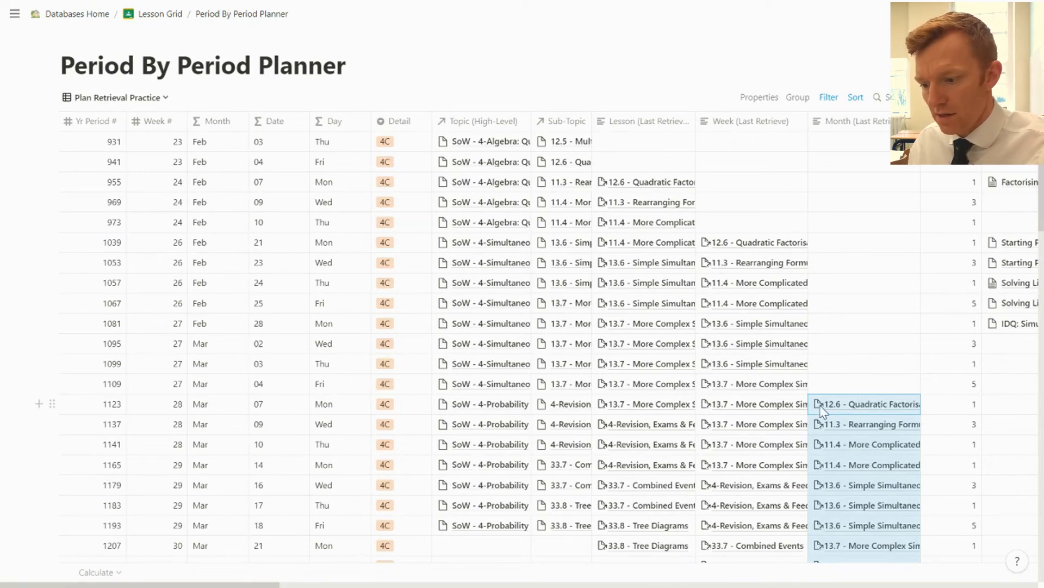
scroll(853, 393, down, 3)
scroll(853, 392, up, 1)
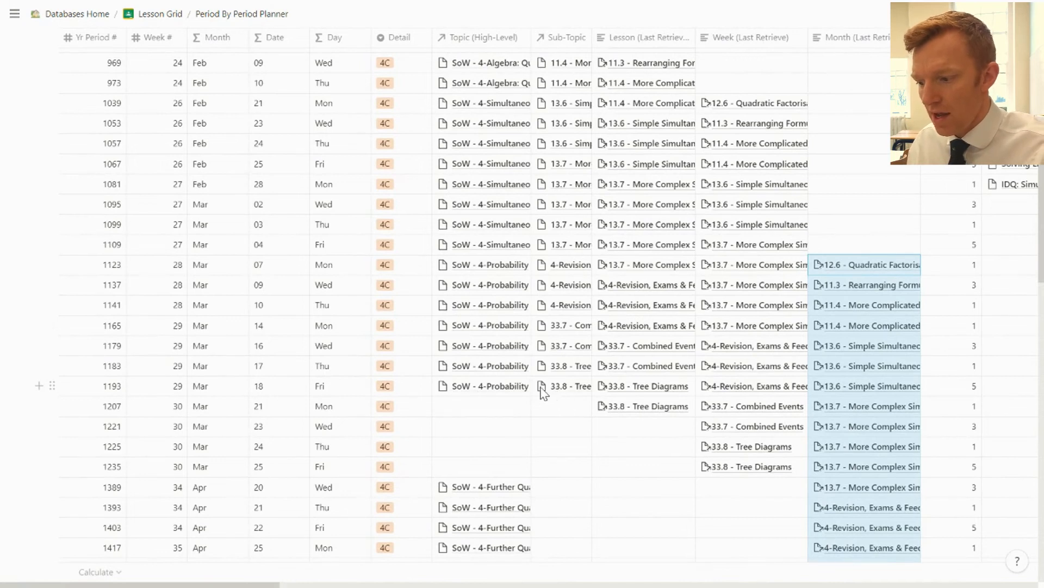
scroll(586, 500, down, 3)
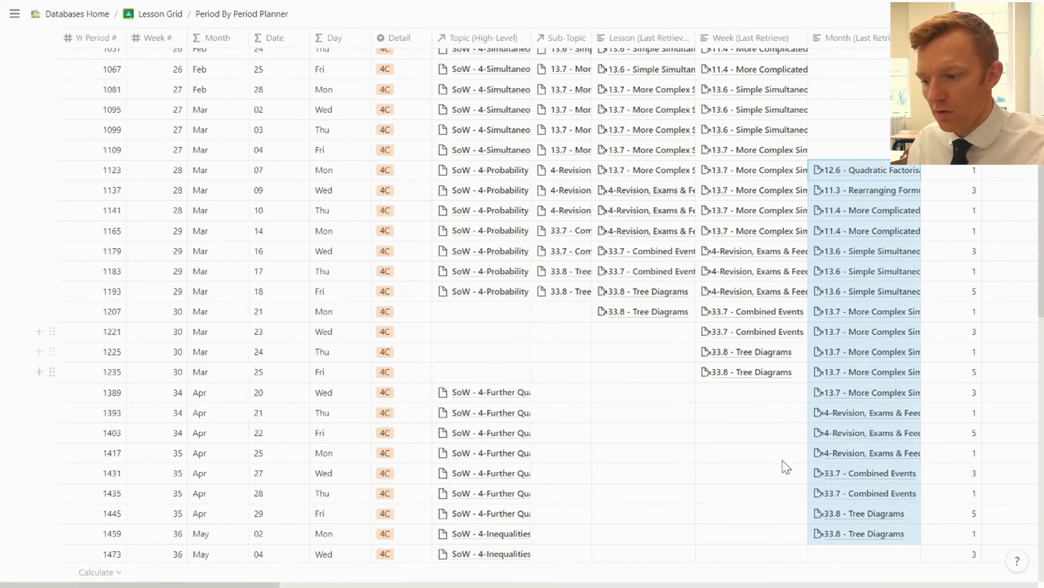
scroll(825, 436, up, 3)
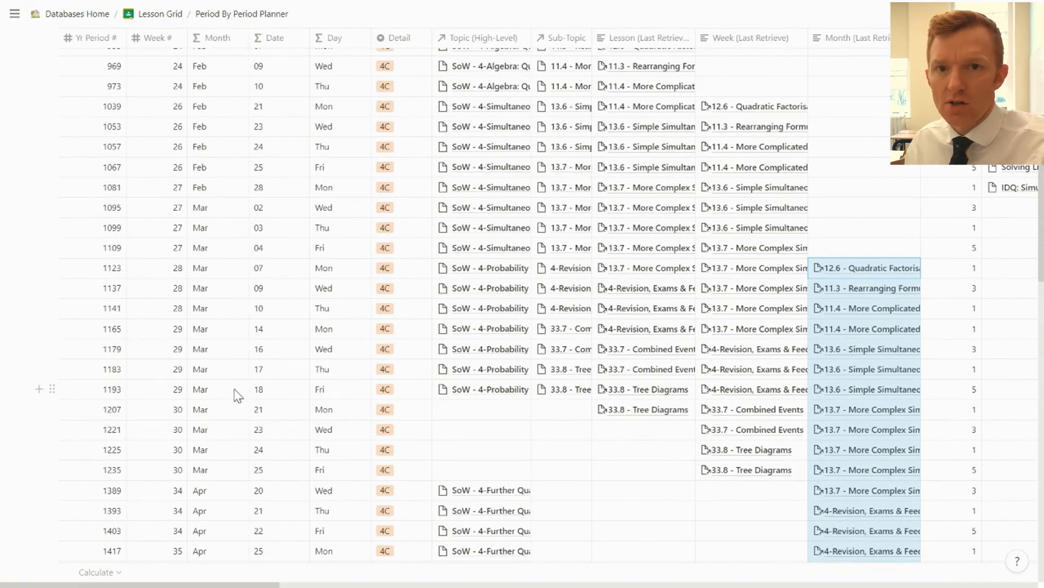
scroll(237, 395, up, 3)
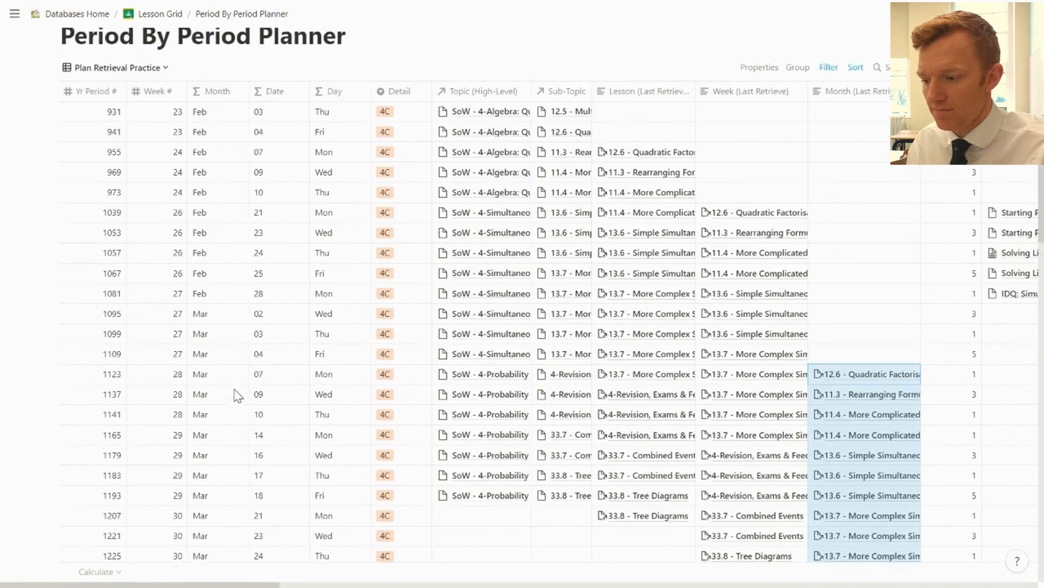
Switch to the Today's Lessons page and look through it for class 4C's lesson section.
key(ctrl+Tab)
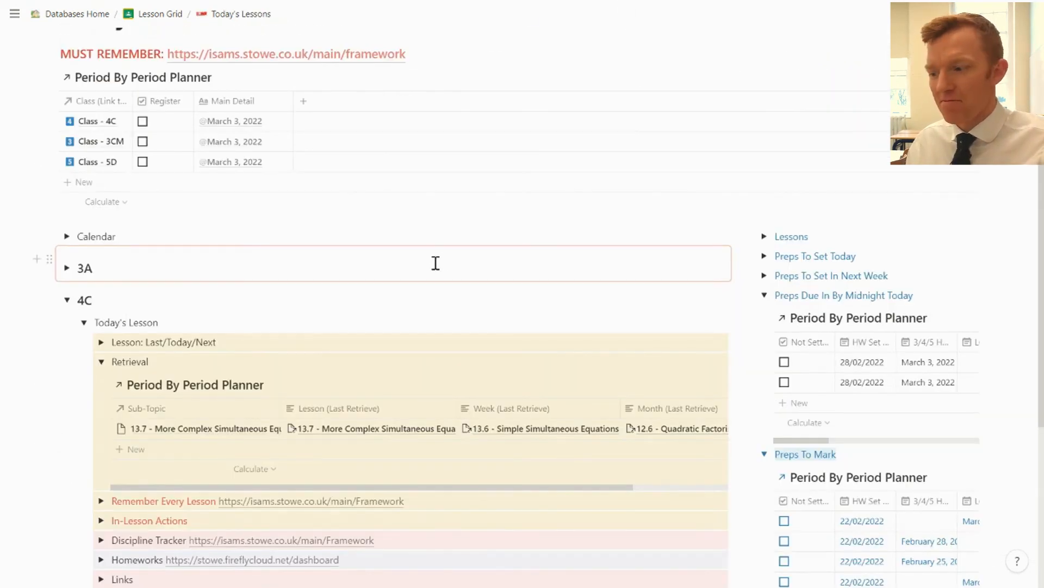
scroll(232, 227, up, 5)
scroll(266, 259, down, 1)
scroll(266, 259, up, 1)
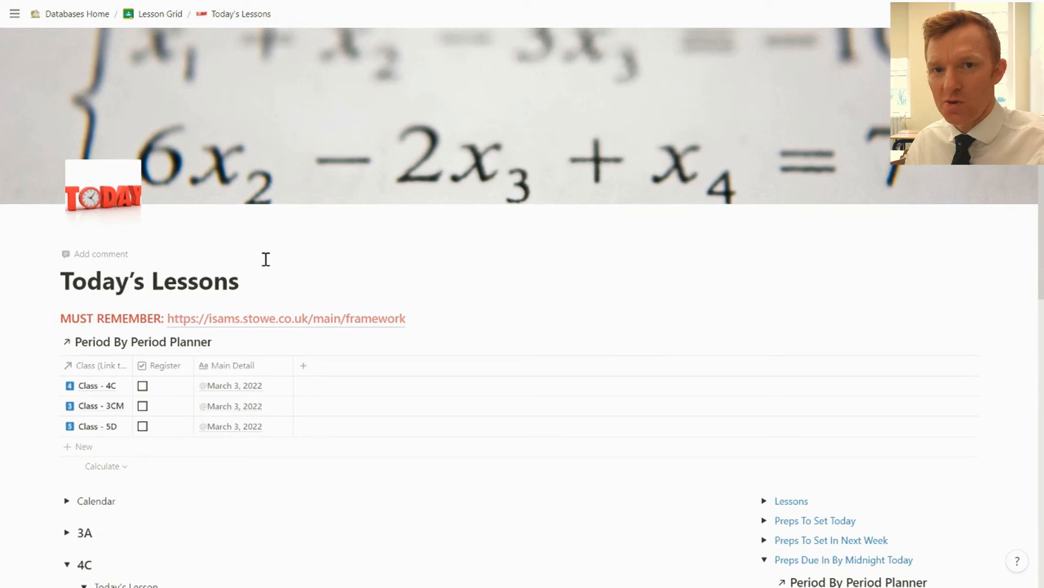
scroll(266, 259, down, 5)
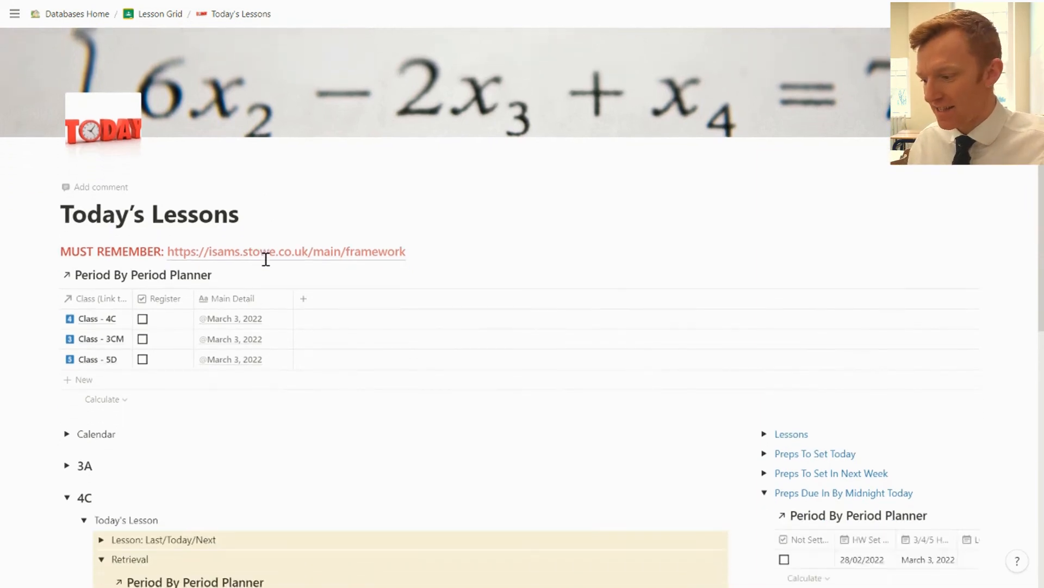
scroll(266, 259, down, 2)
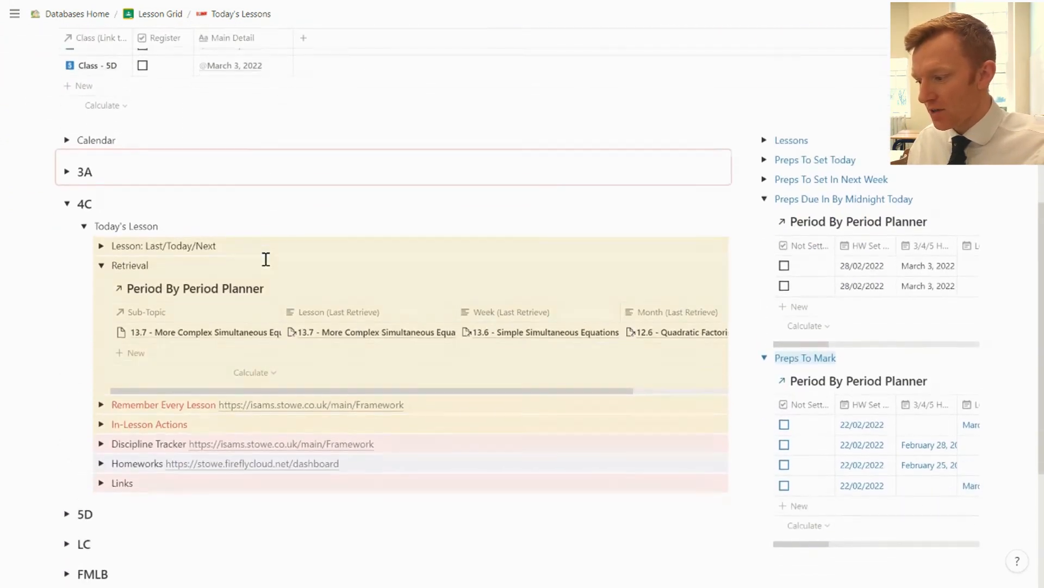
Collapse and reopen 4C's Retrieval section and review its sub-topic and its lesson, week and month retrieval topics.
click(101, 265)
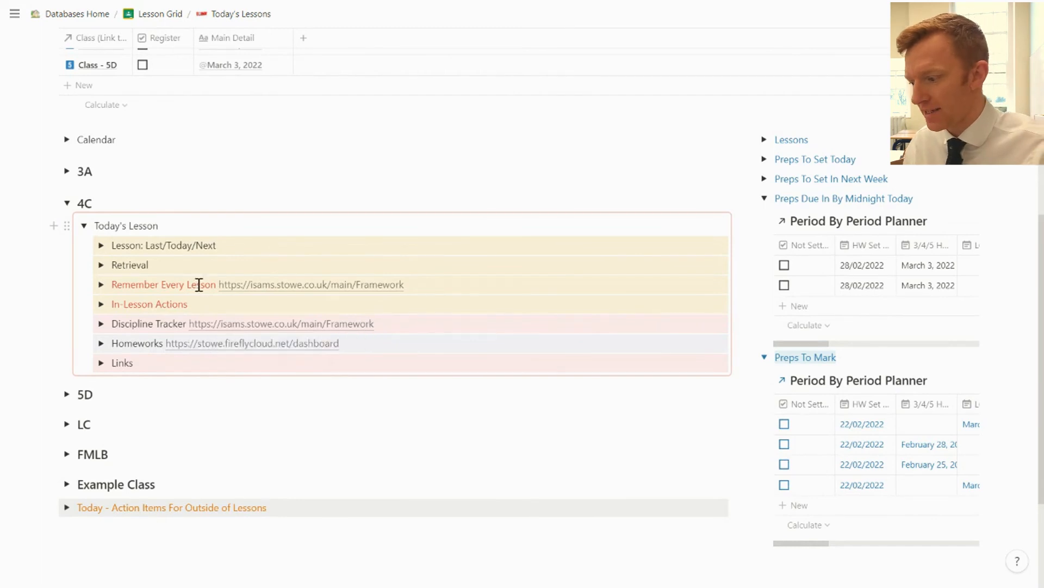
click(101, 266)
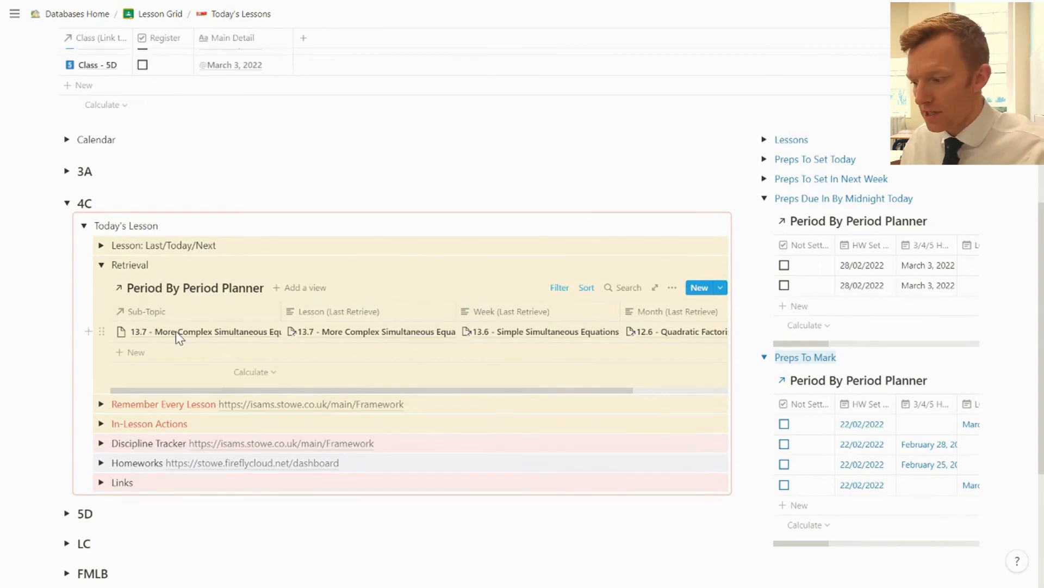
scroll(175, 331, right, 4)
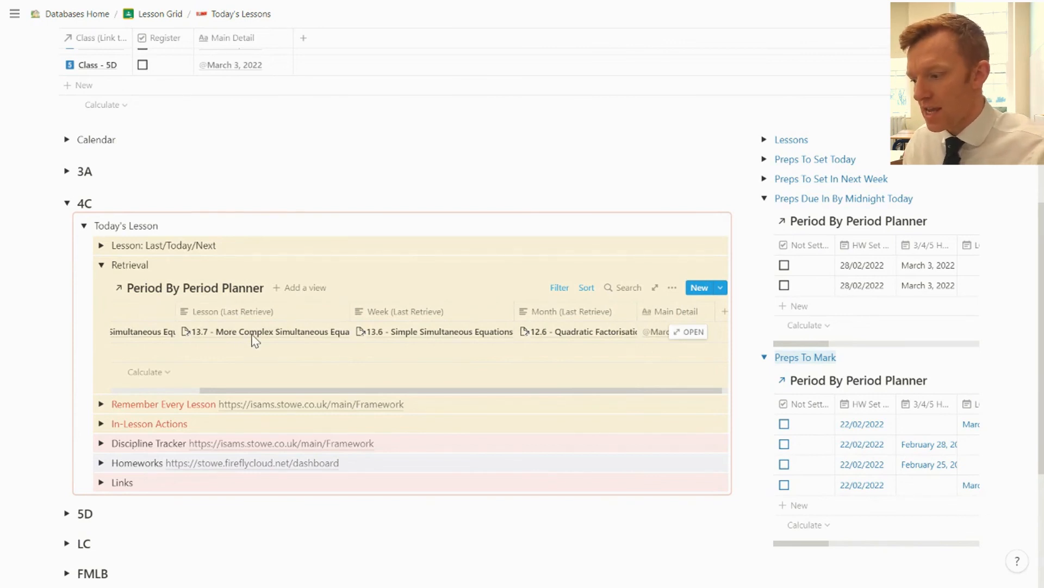
scroll(264, 337, right, 1)
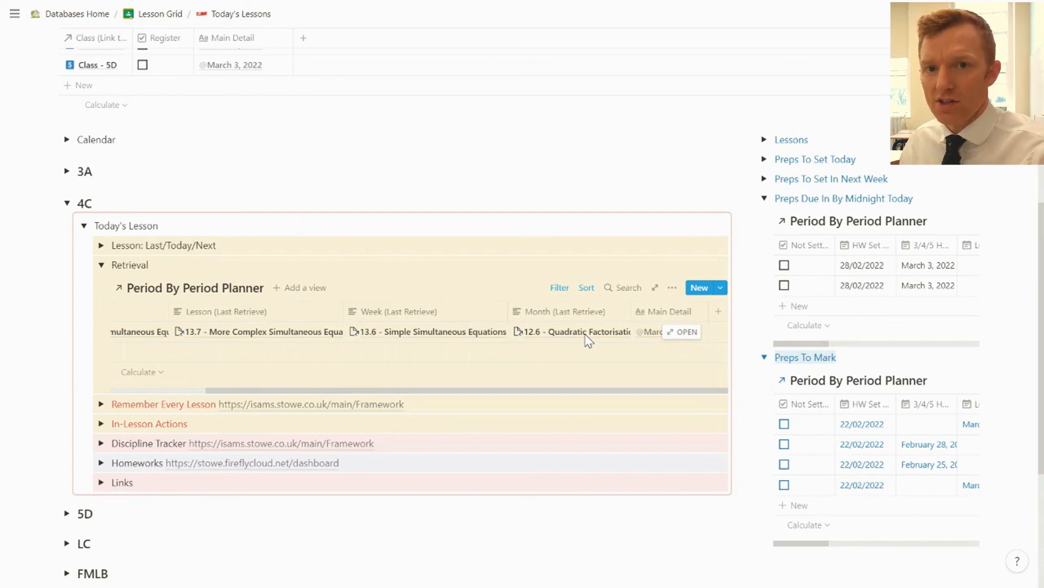
scroll(486, 335, left, 3)
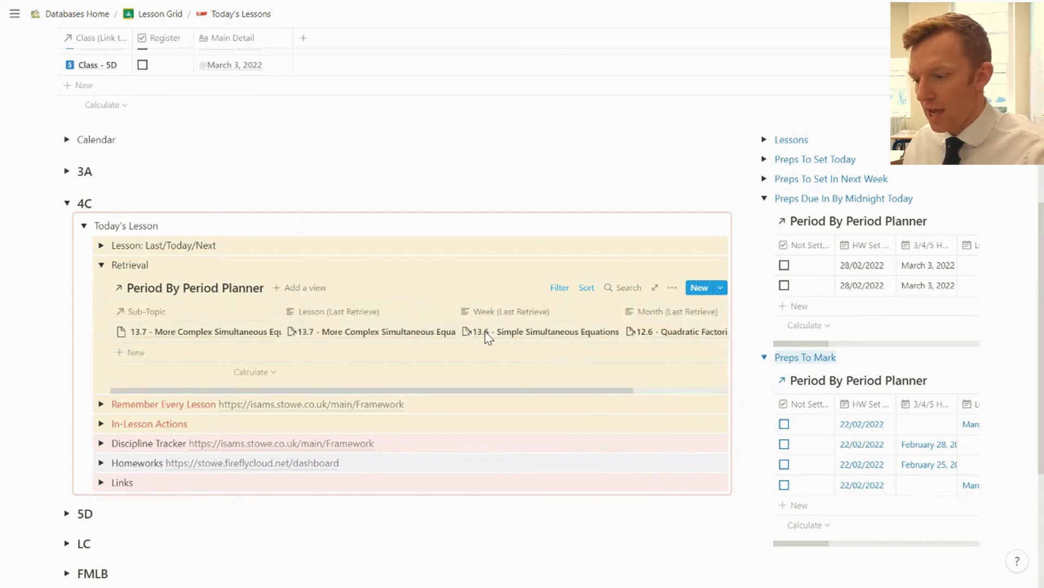